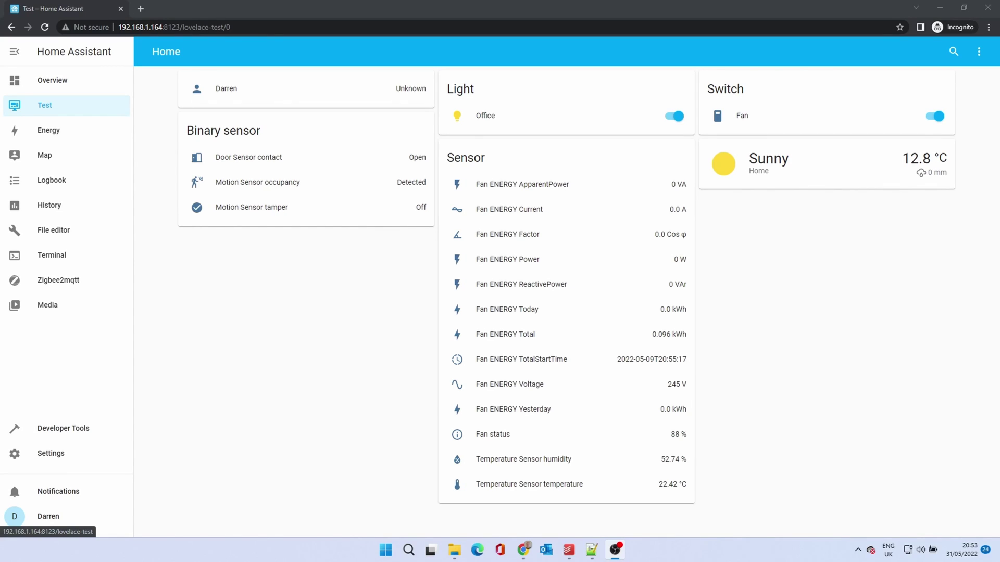
- Install the MariaDB add-on from the Add-on Store
{"action": "left_click", "coordinate": [76, 461]}
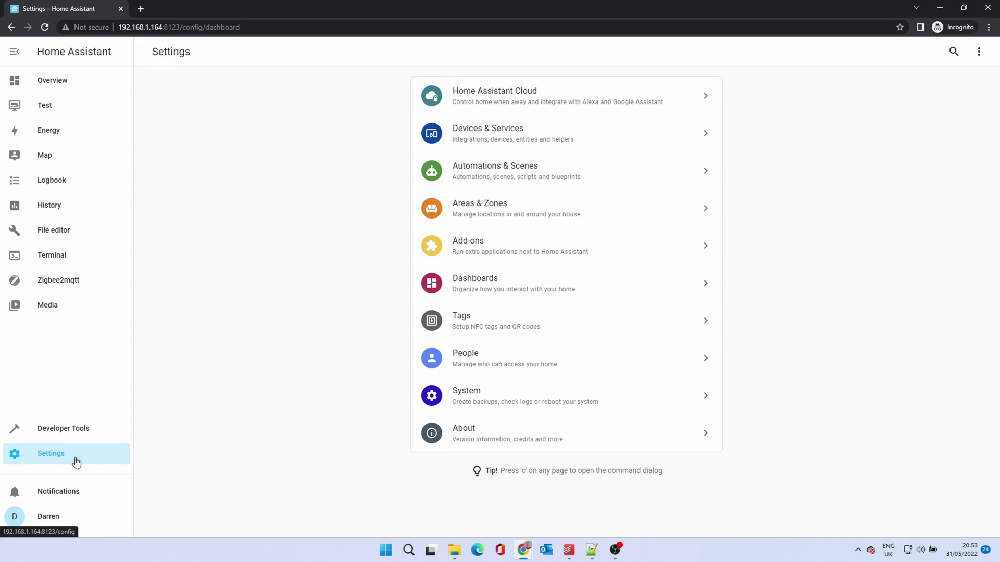
{"action": "left_click", "coordinate": [457, 248]}
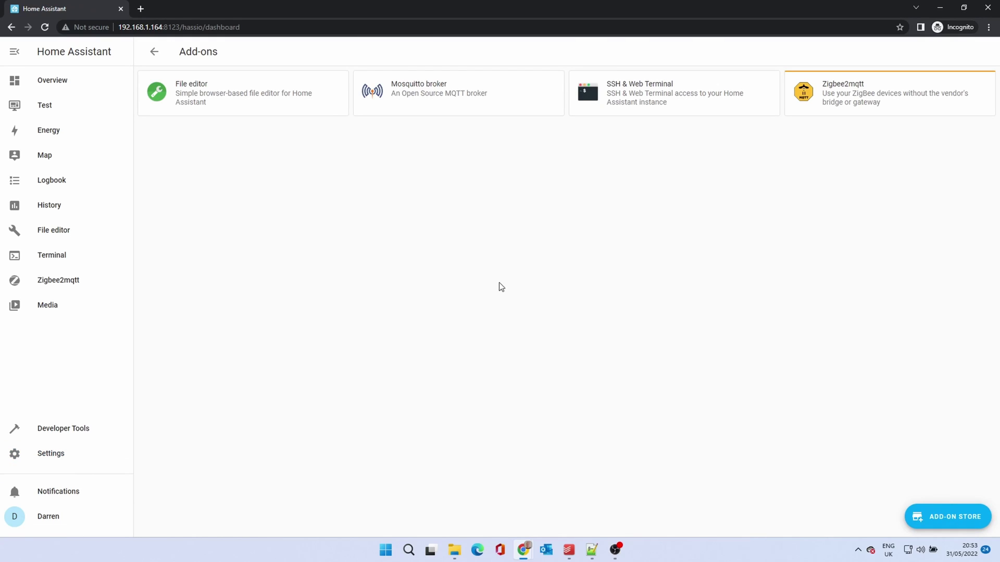
{"action": "left_click", "coordinate": [958, 523]}
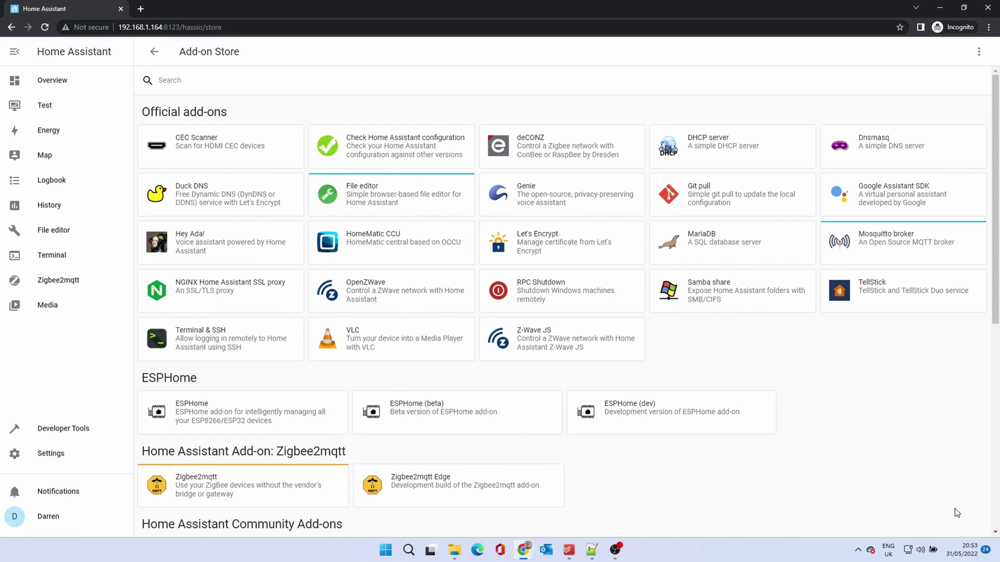
{"action": "left_click", "coordinate": [712, 235]}
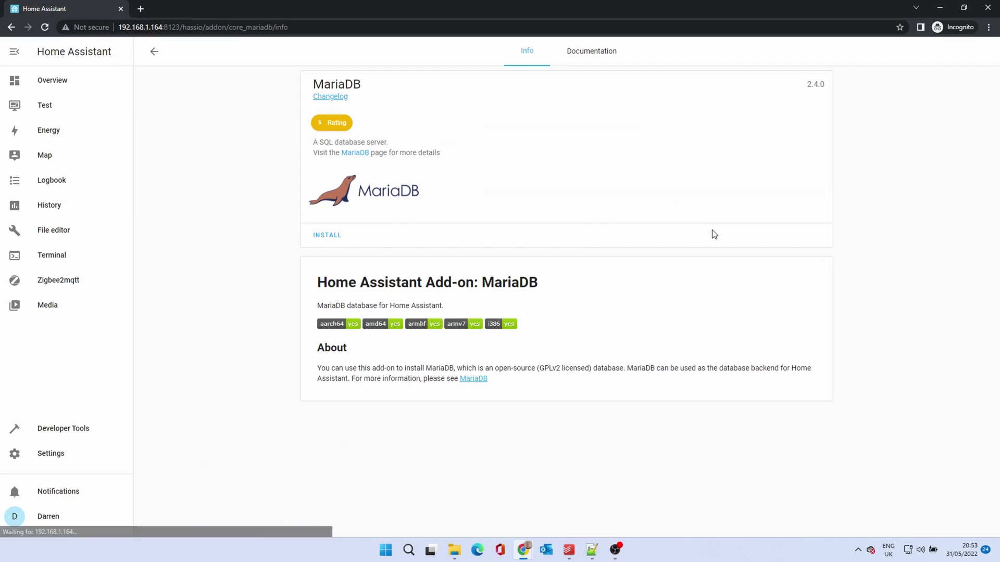
{"action": "left_click", "coordinate": [320, 237]}
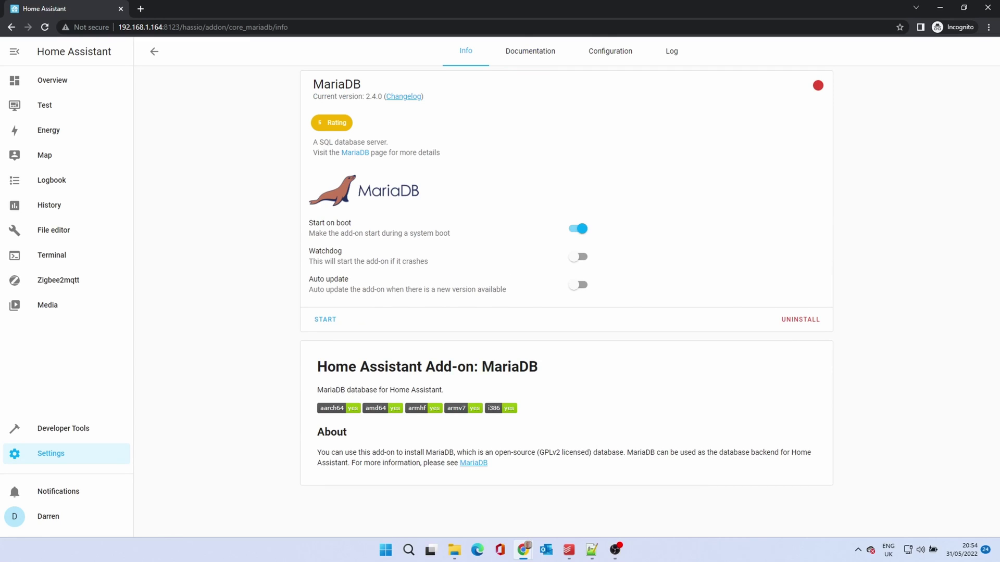
- Turn on MariaDB Watchdog, replace the null login password with a real password, save, and start the add-on
{"action": "left_click", "coordinate": [583, 258]}
{"action": "left_click", "coordinate": [602, 63]}
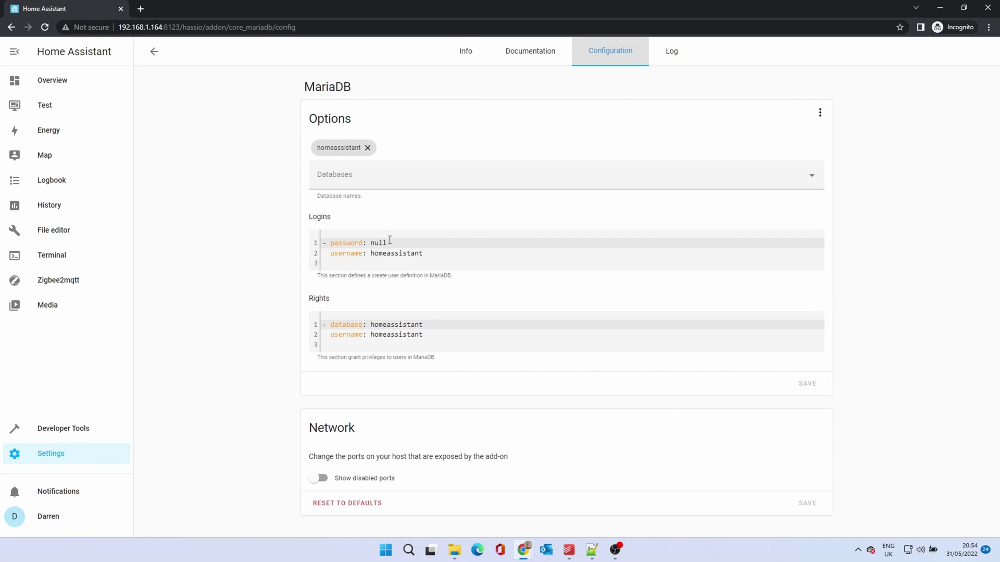
{"action": "left_click_drag", "start_coordinate": [368, 243], "coordinate": [386, 243]}
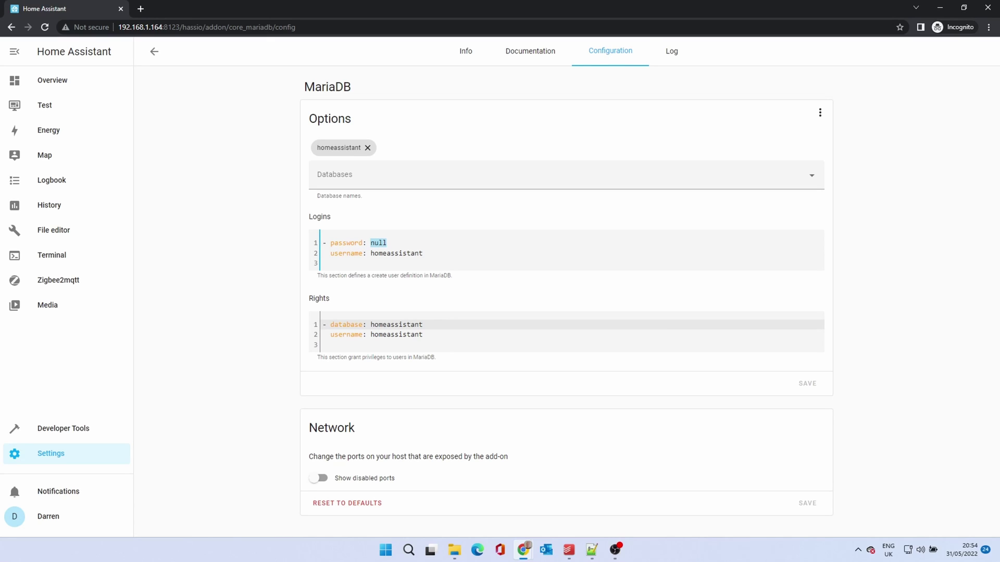
{"action": "type", "text": "Password"}
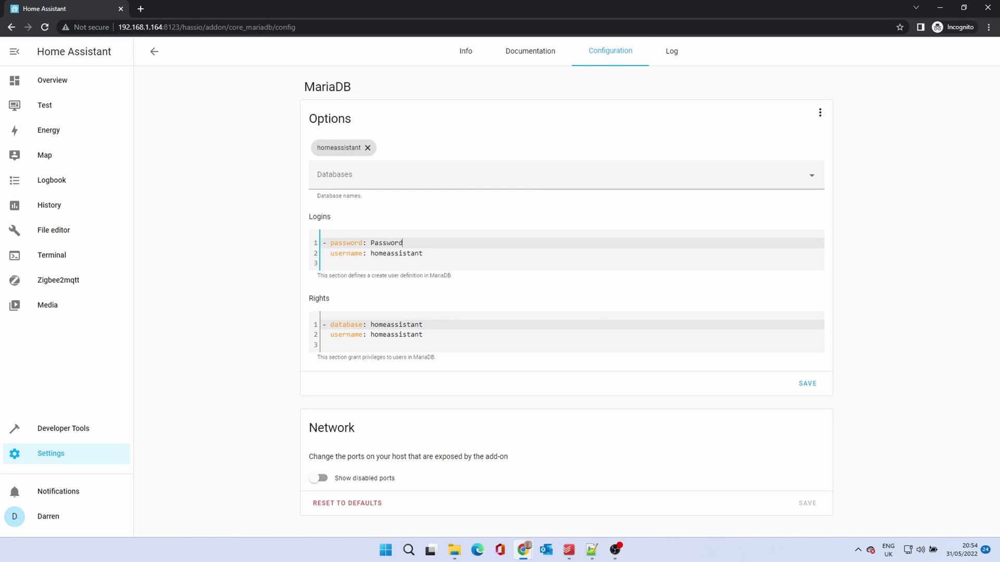
{"action": "type", "text": "123"}
{"action": "left_click", "coordinate": [810, 384]}
{"action": "left_click", "coordinate": [468, 57]}
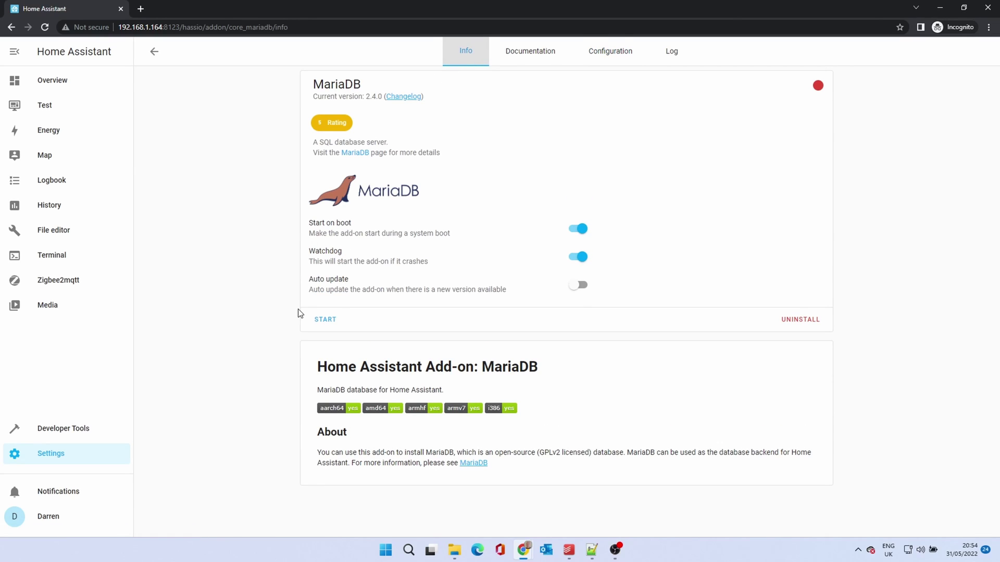
{"action": "left_click", "coordinate": [325, 324]}
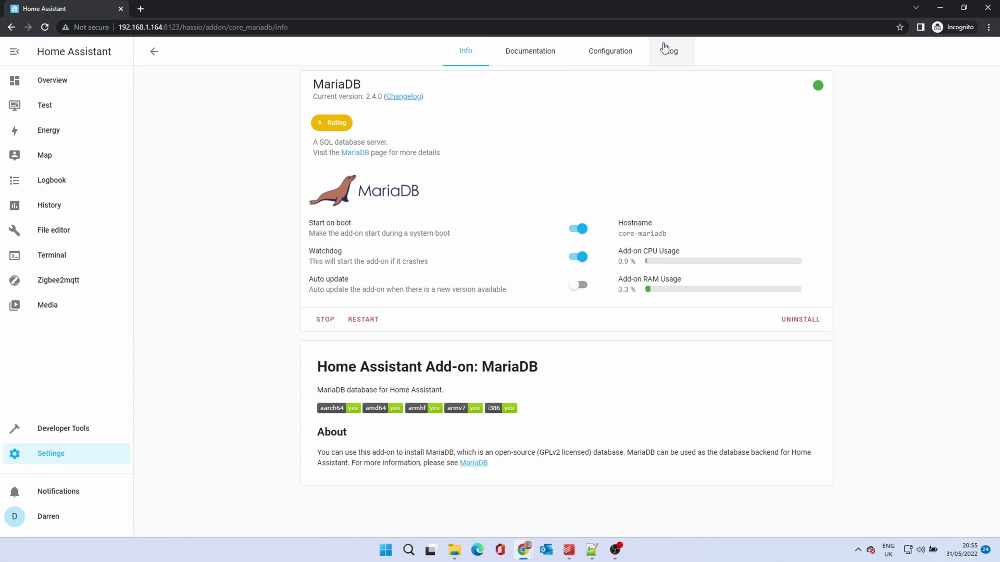
- Review and refresh the MariaDB add-on's startup log
{"action": "left_click", "coordinate": [677, 56]}
{"action": "scroll", "coordinate": [240, 358], "scroll_direction": "down", "scroll_amount": 8}
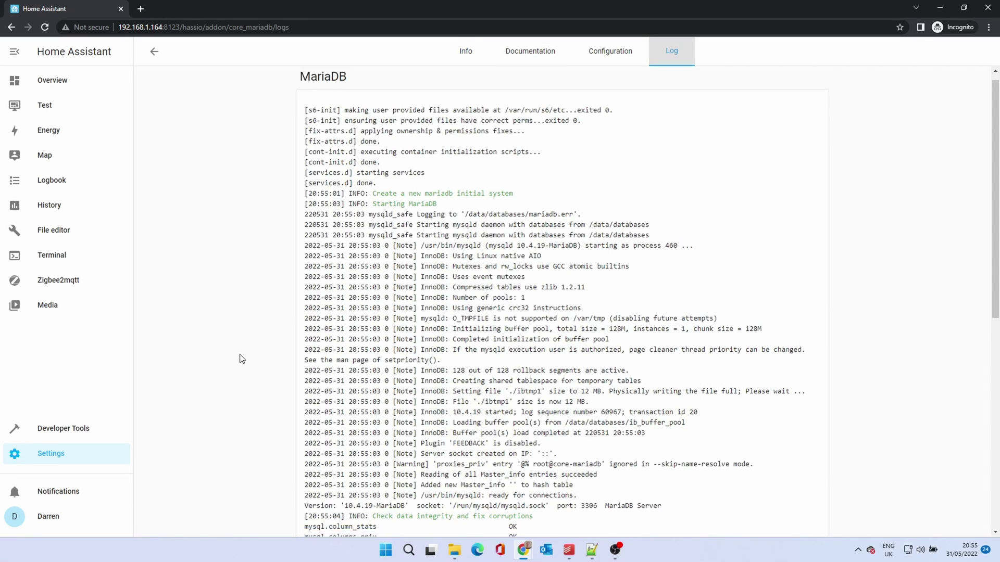
{"action": "scroll", "coordinate": [241, 358], "scroll_direction": "down", "scroll_amount": 1}
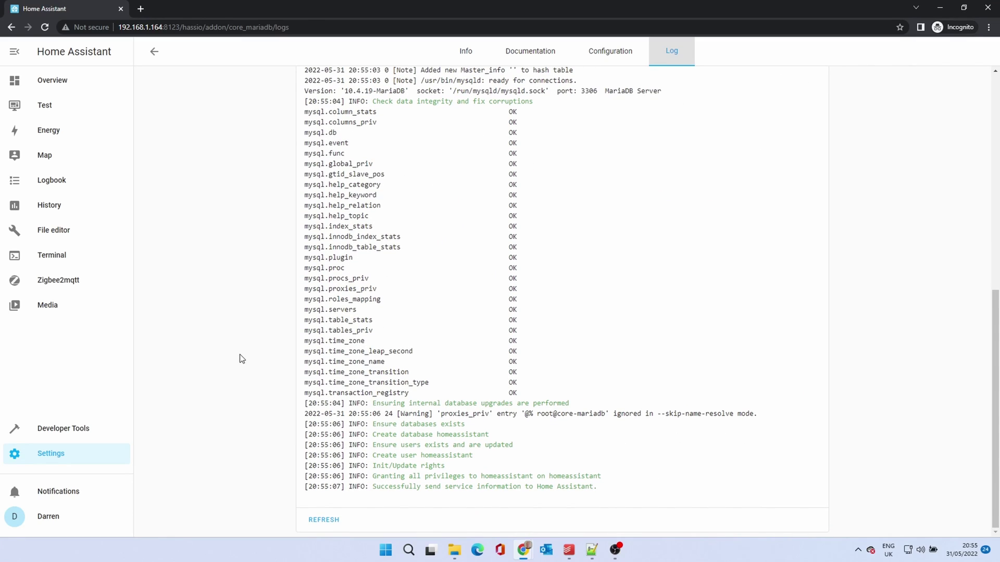
{"action": "left_click", "coordinate": [313, 520]}
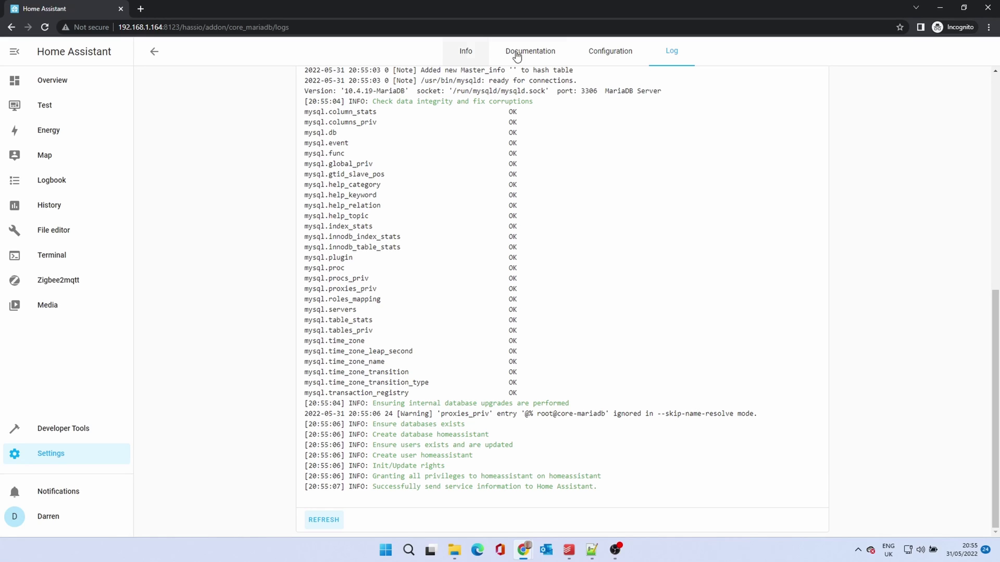
- Select the example recorder db_url configuration lines in the MariaDB documentation
{"action": "left_click", "coordinate": [543, 57]}
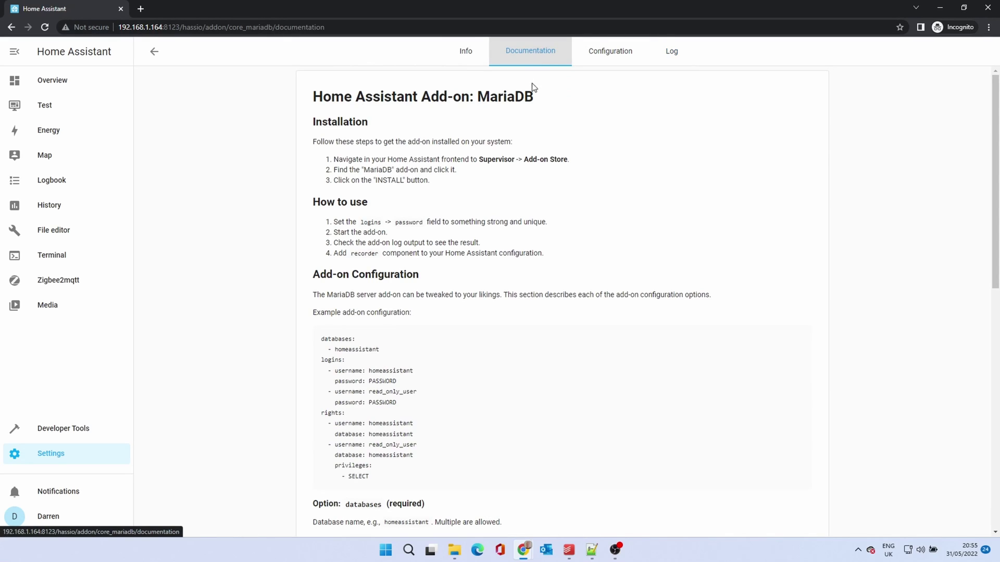
{"action": "scroll", "coordinate": [549, 400], "scroll_direction": "down", "scroll_amount": 6}
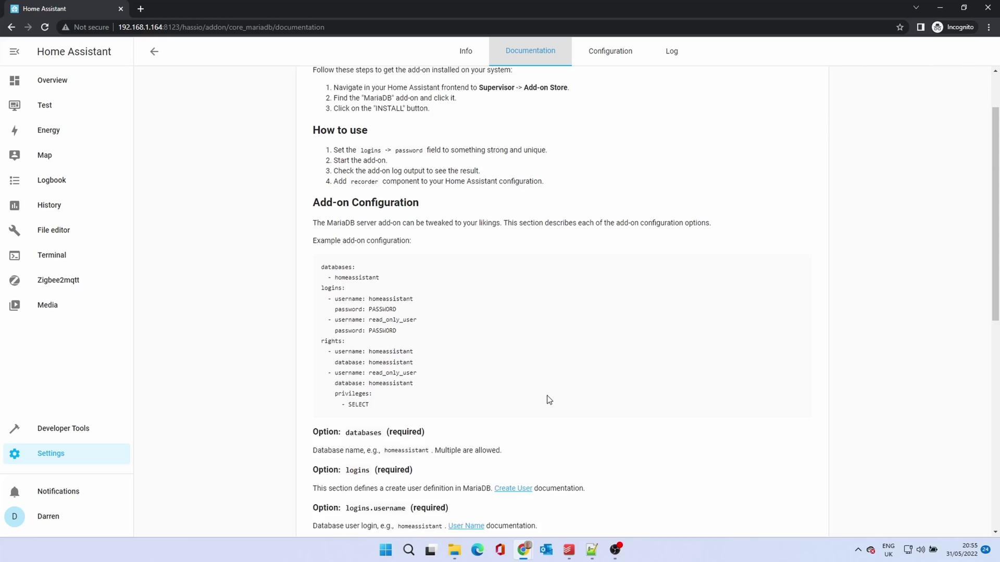
{"action": "scroll", "coordinate": [549, 400], "scroll_direction": "down", "scroll_amount": 4}
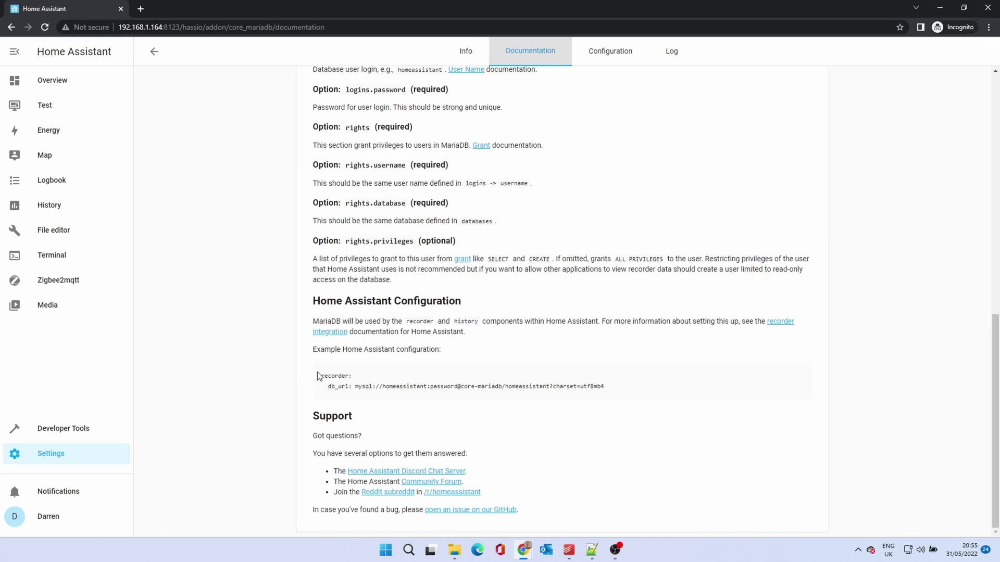
{"action": "left_click_drag", "start_coordinate": [319, 375], "coordinate": [352, 376]}
{"action": "left_click_drag", "start_coordinate": [416, 376], "coordinate": [609, 389]}
{"action": "key", "text": "ctrl+c"}
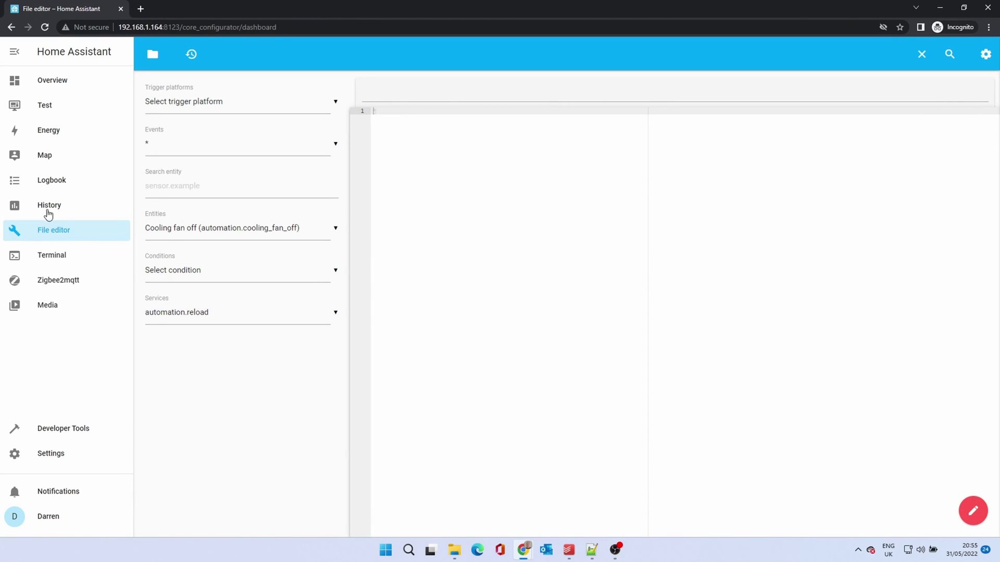
- Paste the recorder db_url section at the end of configuration.yaml
{"action": "left_click", "coordinate": [151, 56]}
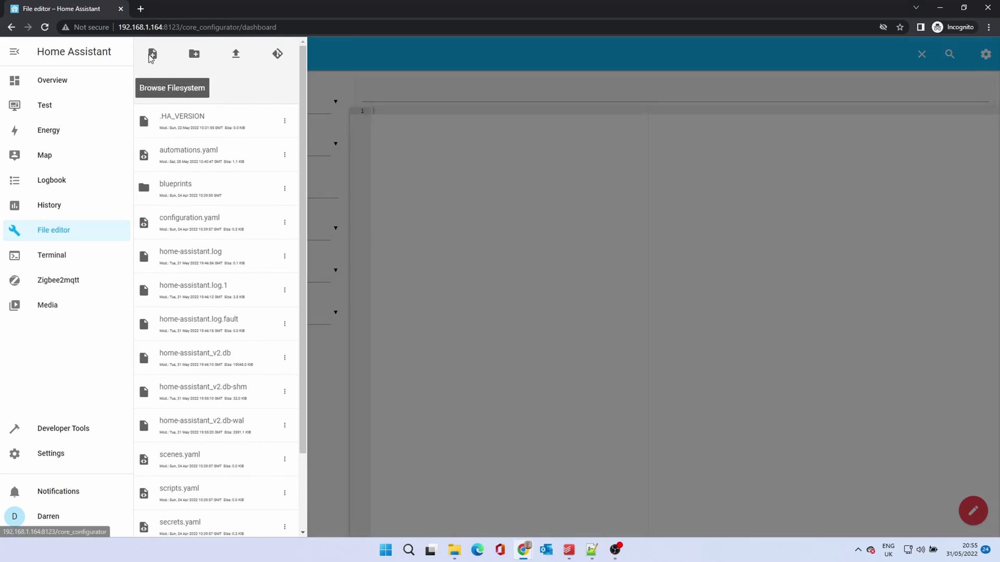
{"action": "left_click", "coordinate": [201, 220]}
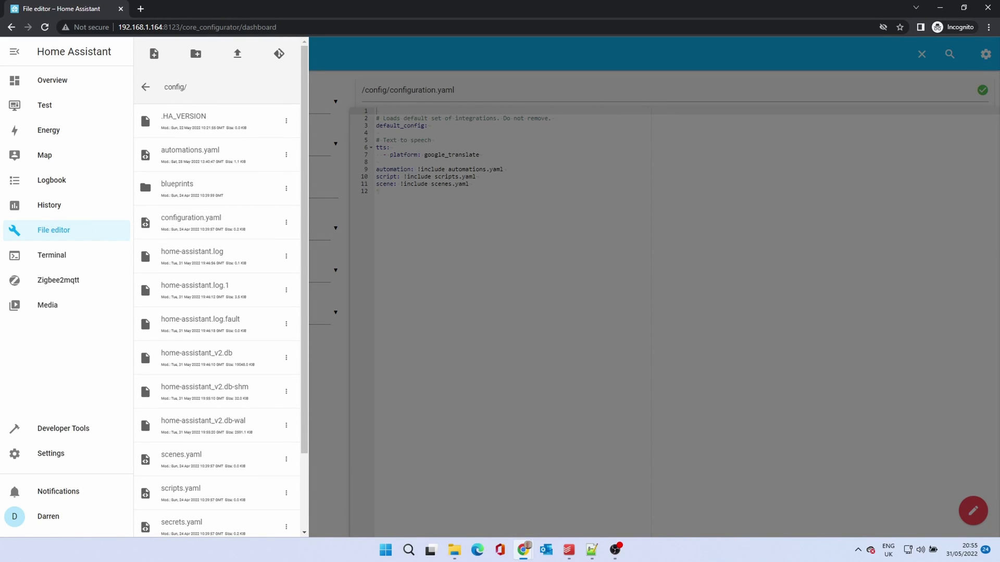
{"action": "left_click", "coordinate": [452, 223]}
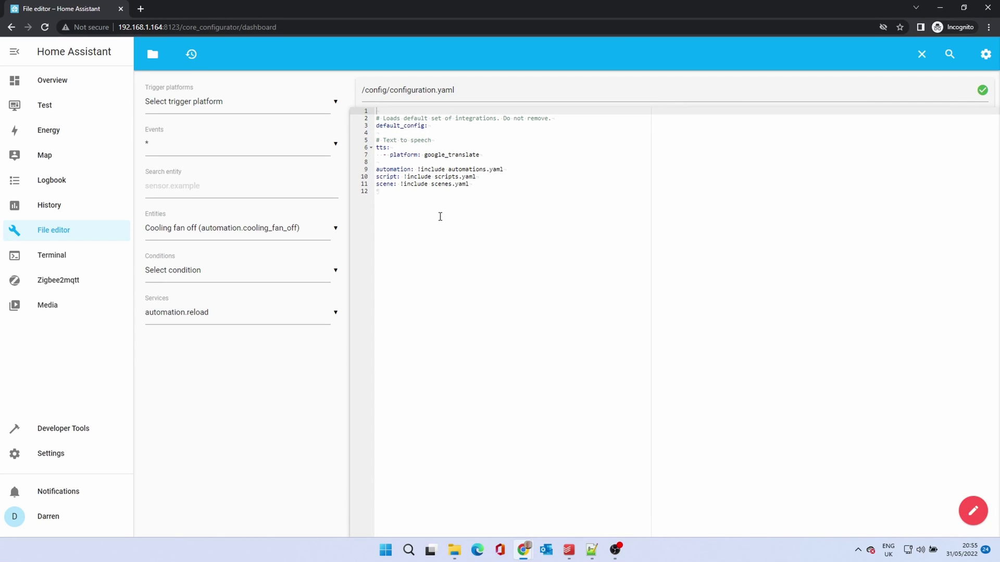
{"action": "left_click", "coordinate": [409, 204]}
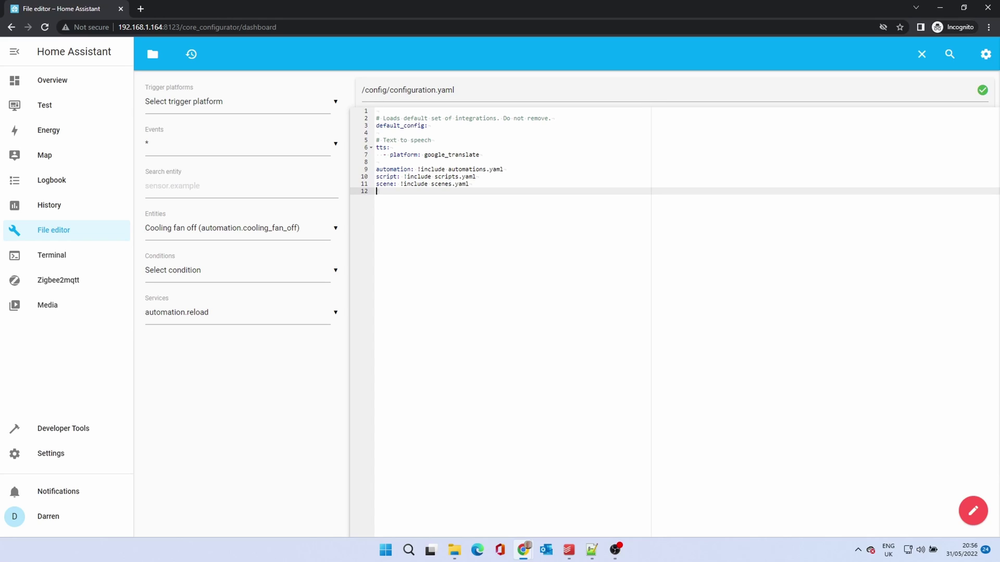
{"action": "key", "text": "Return"}
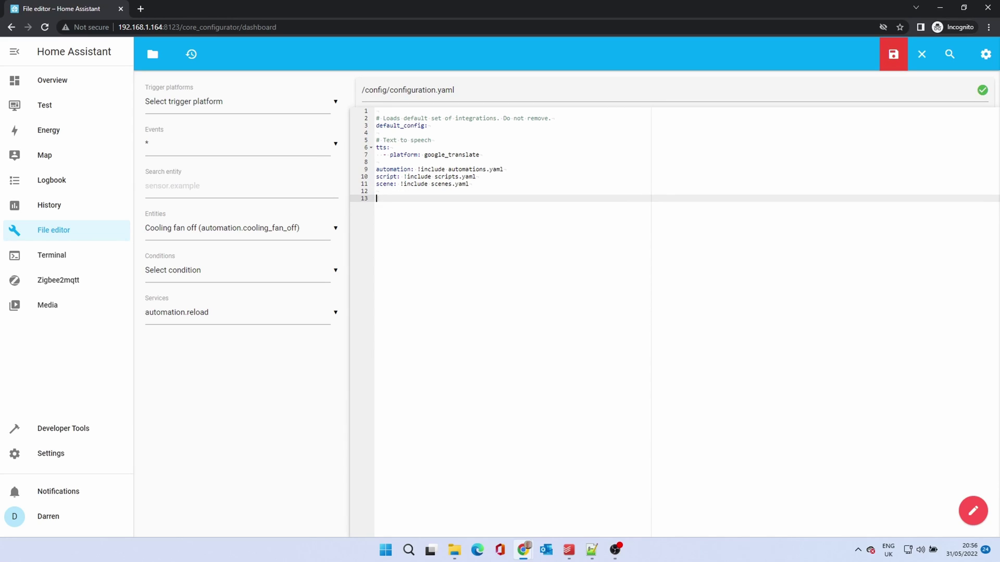
{"action": "key", "text": "ctrl+v"}
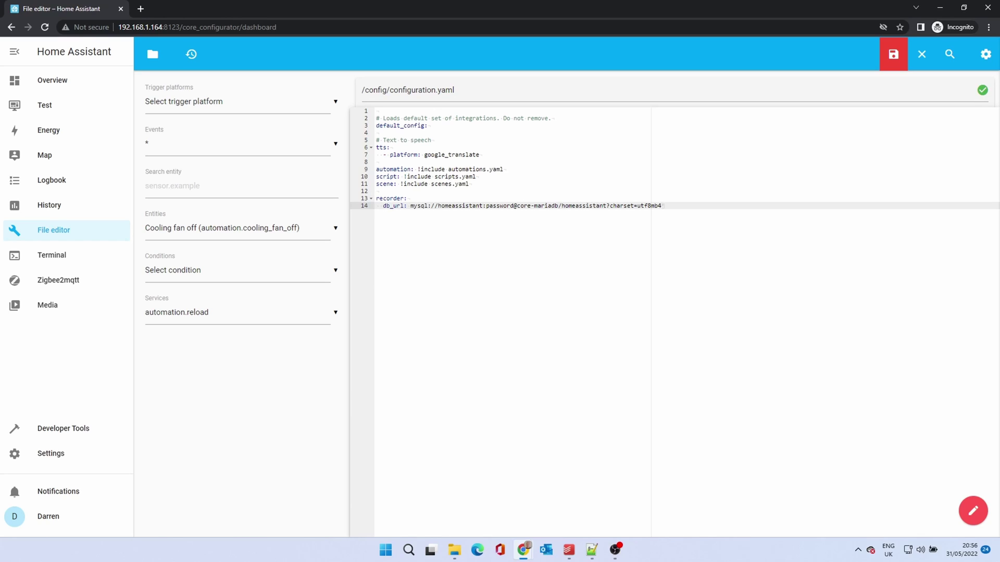
- Replace the db_url password placeholder with the database password and save configuration.yaml
{"action": "double_click", "coordinate": [500, 206]}
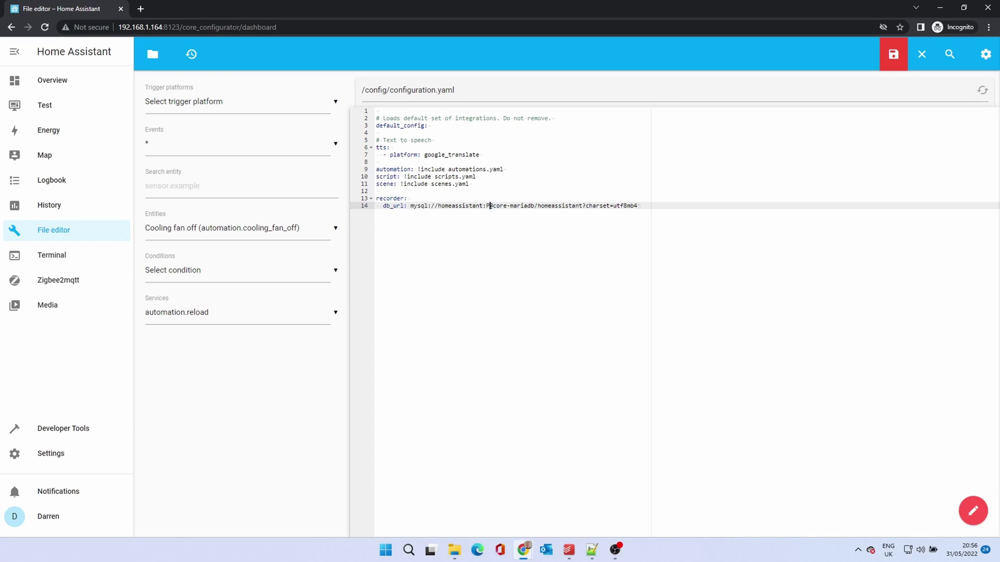
{"action": "type", "text": "assword123"}
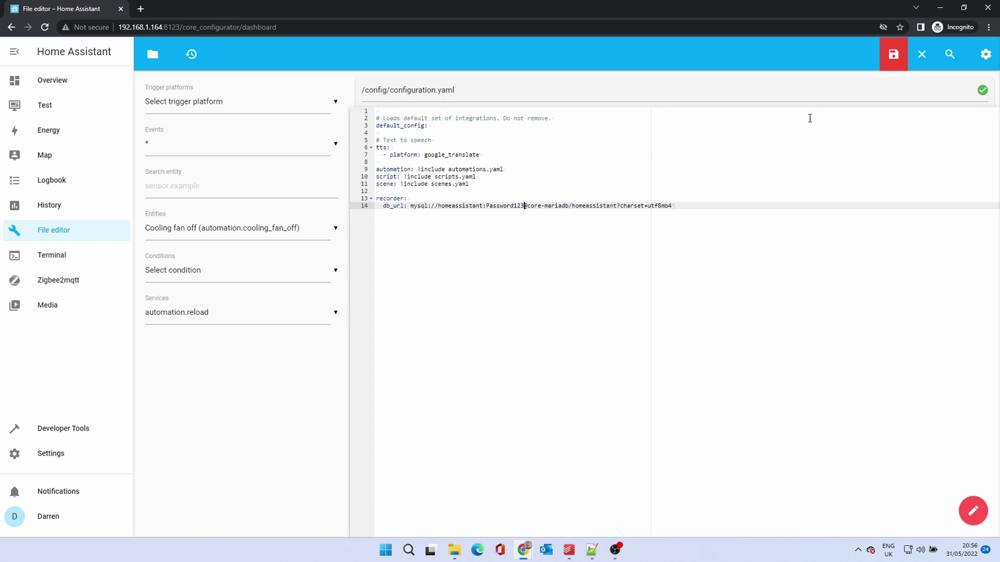
{"action": "left_click", "coordinate": [897, 58]}
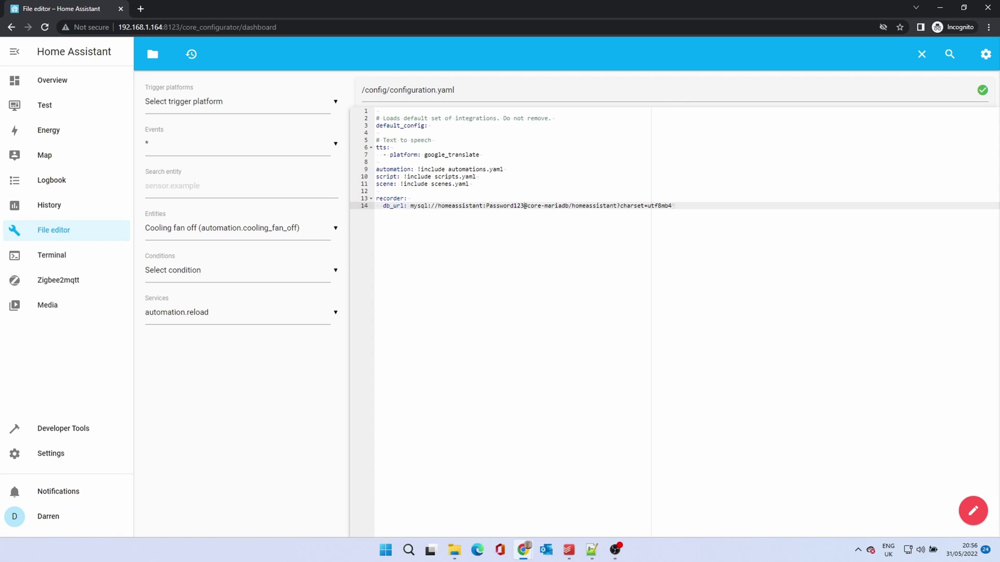
- Validate the configuration under Developer Tools YAML, then confirm a Home Assistant restart
{"action": "left_click", "coordinate": [58, 430]}
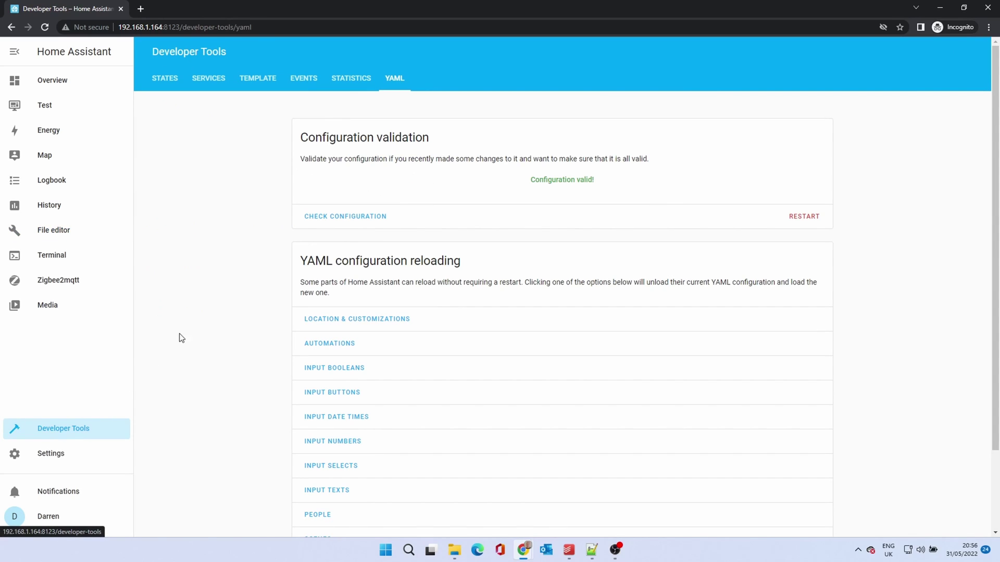
{"action": "left_click", "coordinate": [316, 219]}
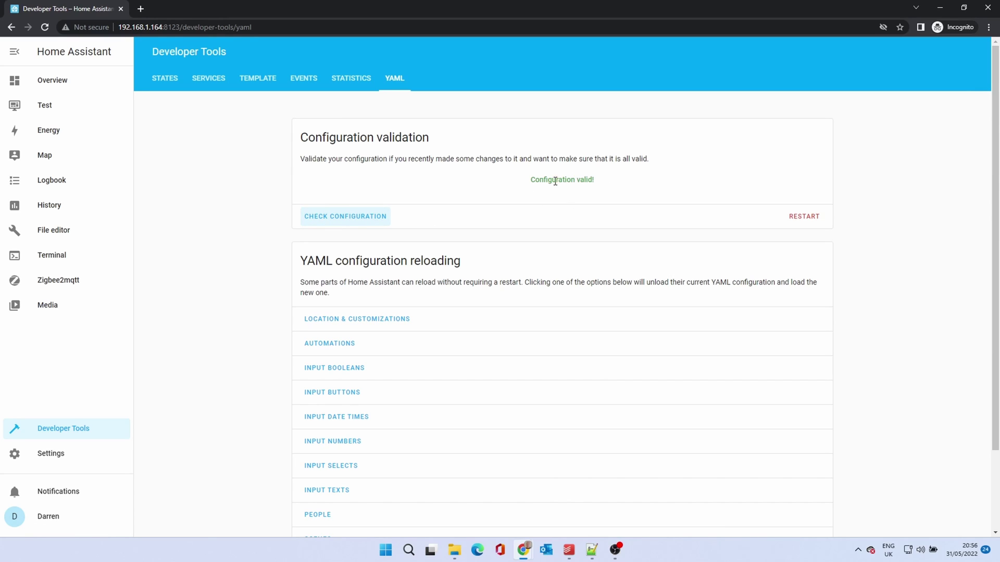
{"action": "left_click", "coordinate": [810, 218]}
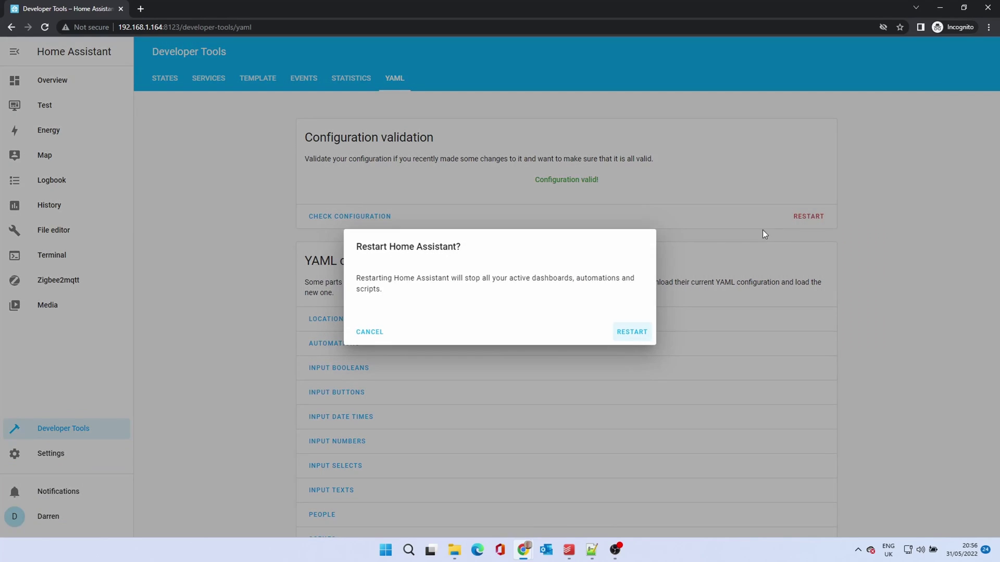
{"action": "left_click", "coordinate": [624, 334]}
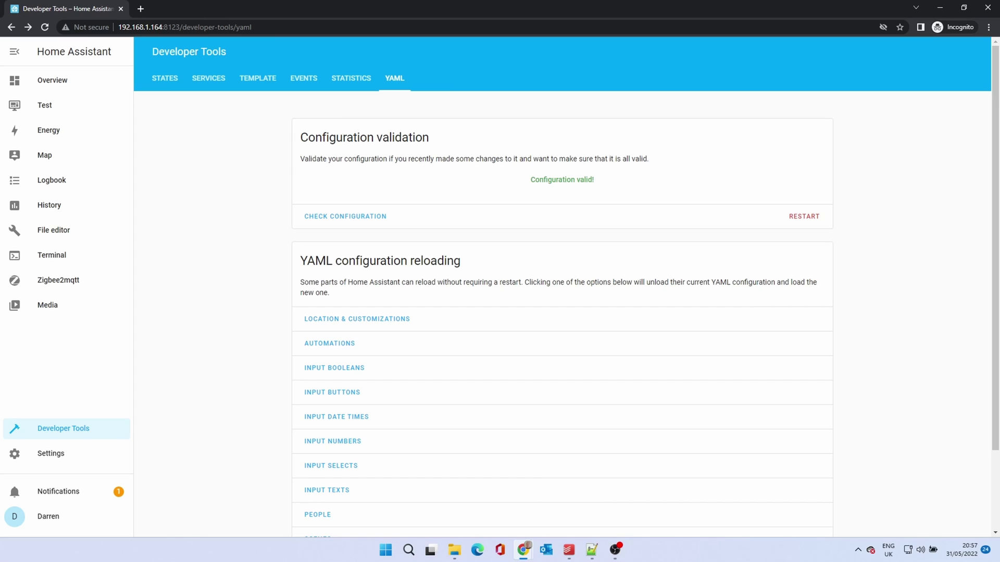
- Review the recorded entity History, then open the Test dashboard
{"action": "left_click", "coordinate": [51, 207]}
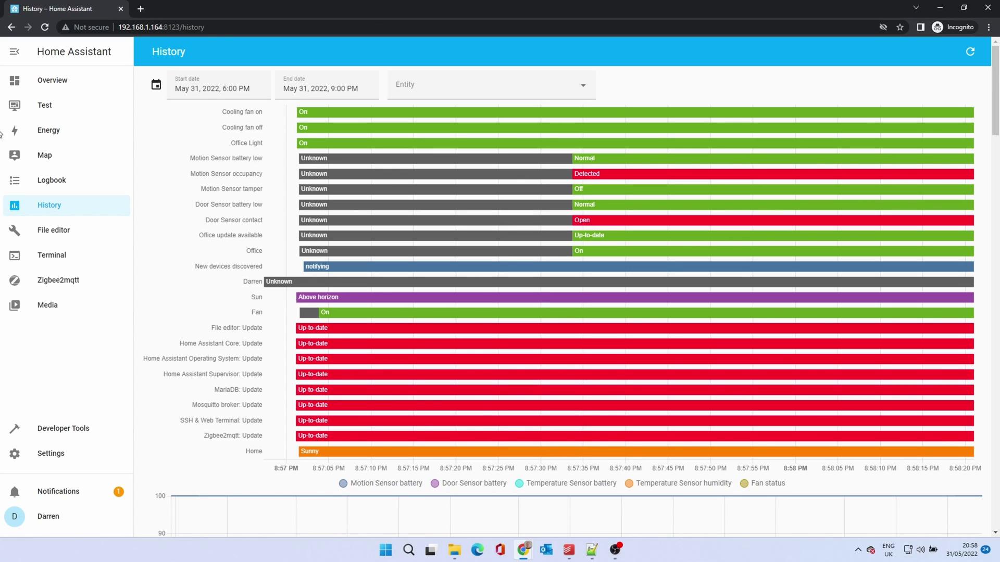
{"action": "left_click", "coordinate": [44, 107]}
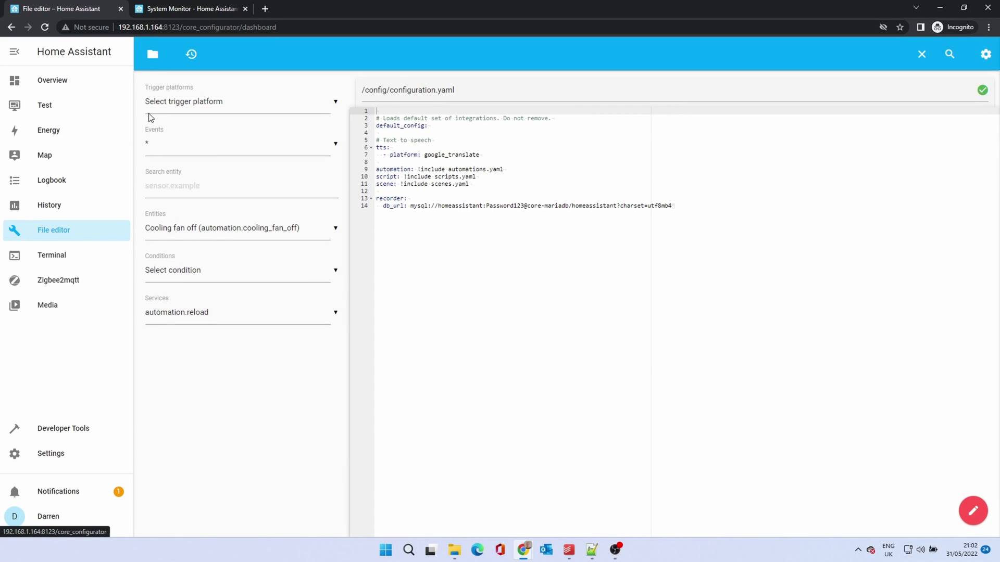
- Delete home-assistant_v2.db from the config folder and confirm the deletion
{"action": "left_click", "coordinate": [152, 54]}
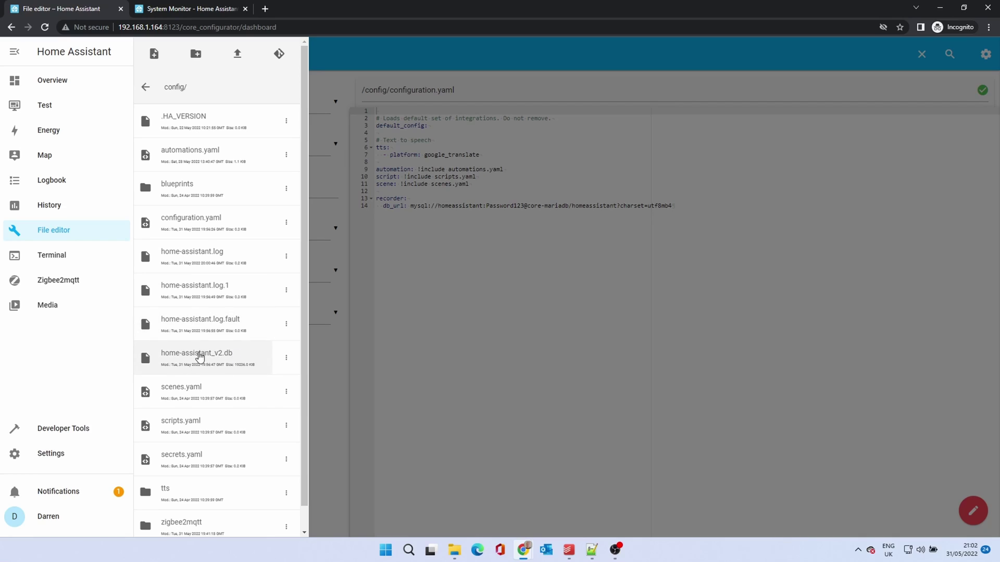
{"action": "left_click", "coordinate": [287, 359]}
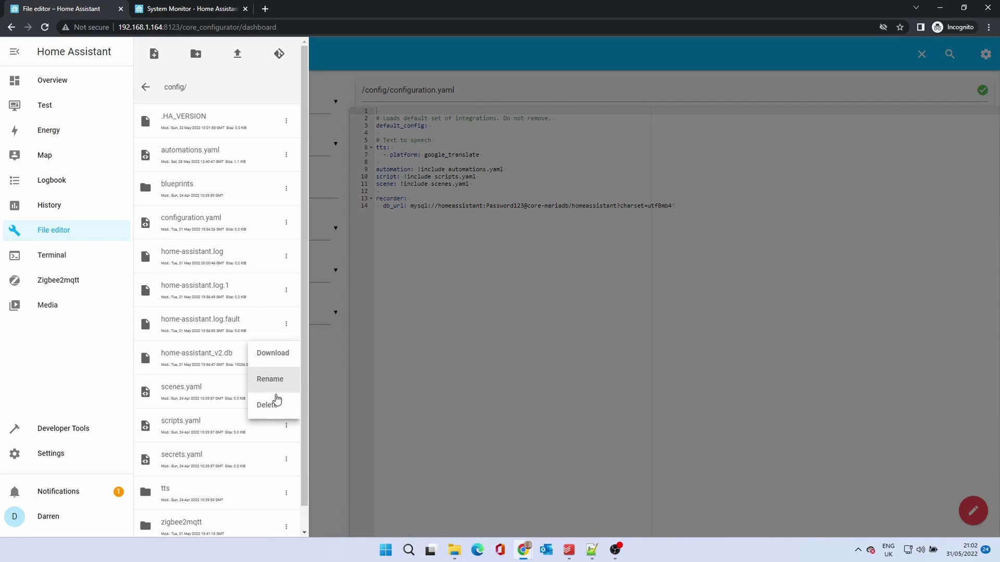
{"action": "left_click", "coordinate": [270, 409]}
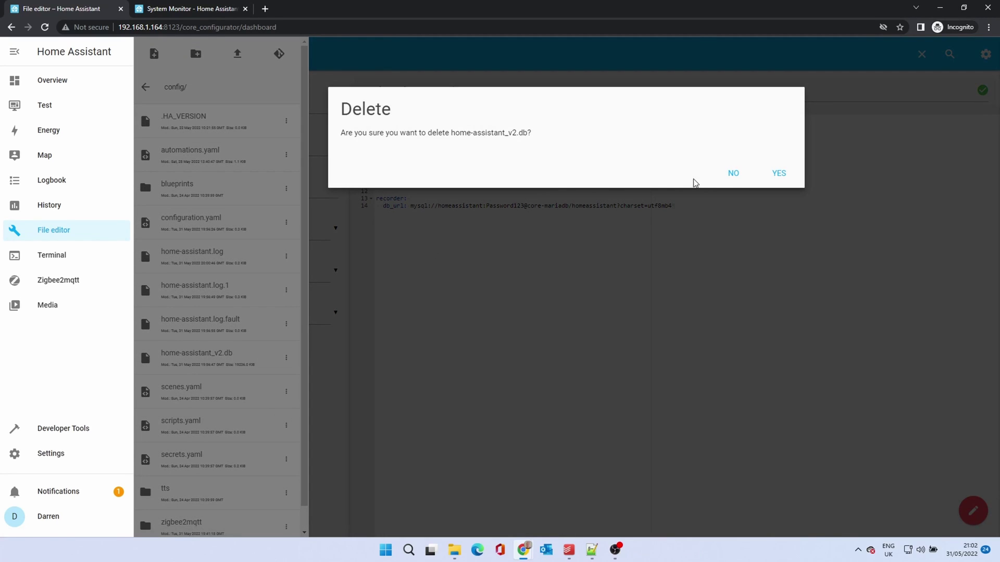
{"action": "left_click", "coordinate": [778, 174]}
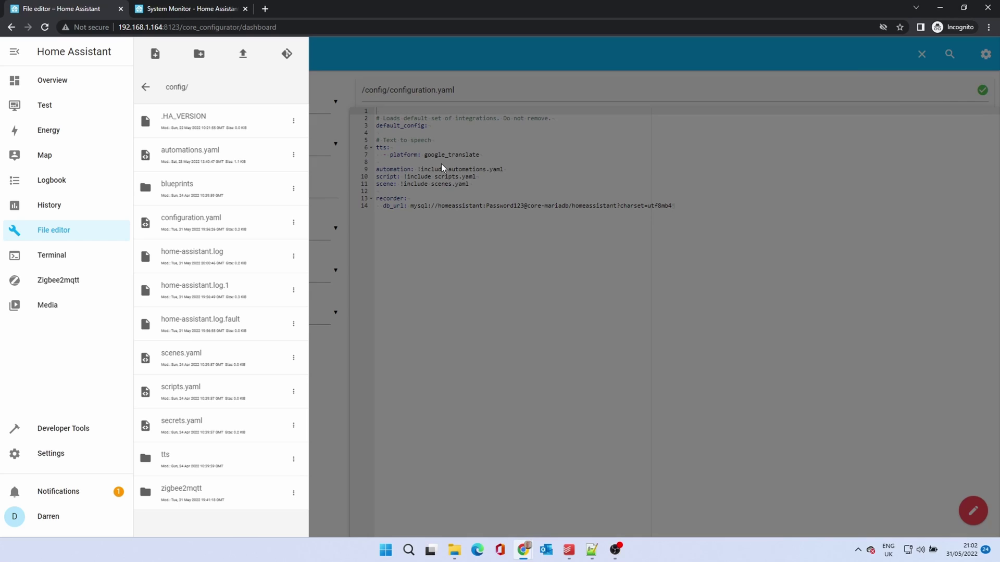
{"action": "left_click", "coordinate": [400, 64]}
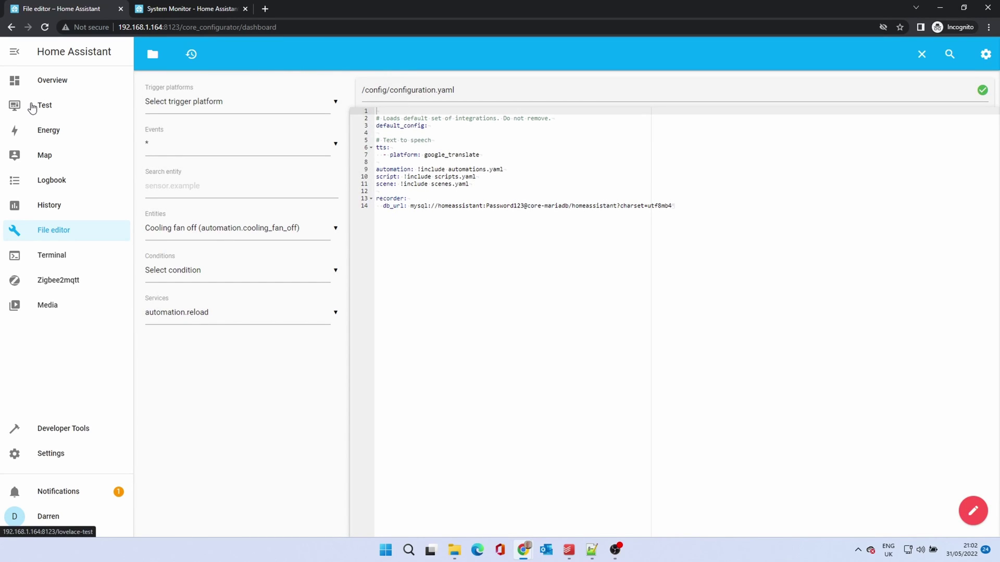
- Open the Test dashboard to view the office light, fan switch and sensor readings
{"action": "left_click", "coordinate": [32, 108]}
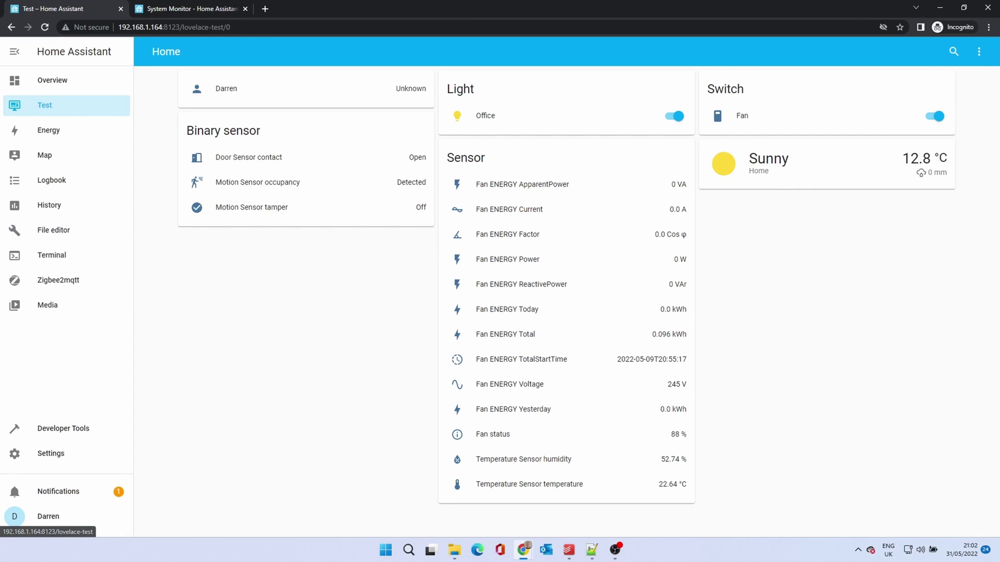